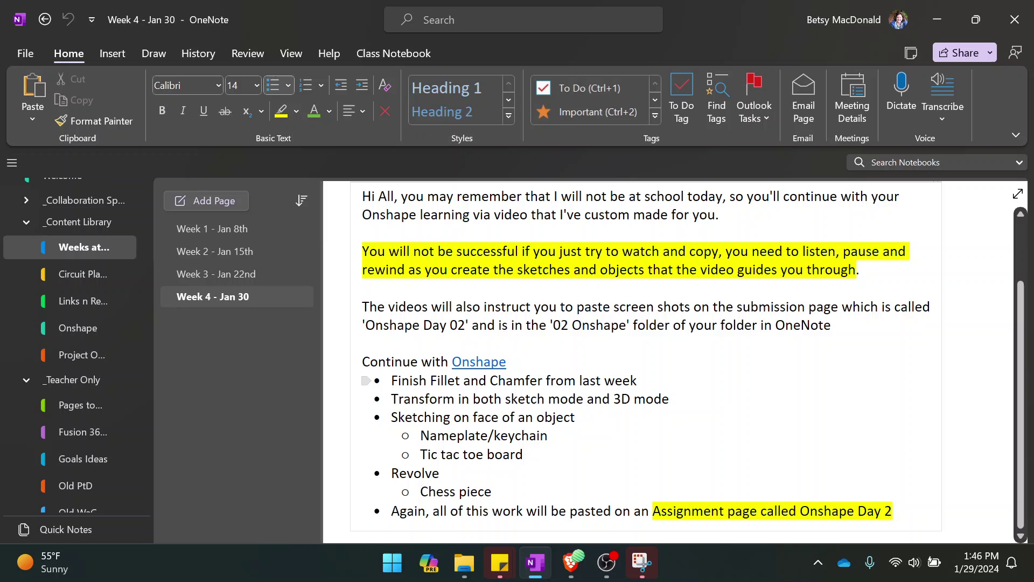
Highlight the 'Finish Fillet and Chamfer' and 'Transform in both sketch mode and 3D mode' task bullets
left_click_drag(391, 380, 638, 380)
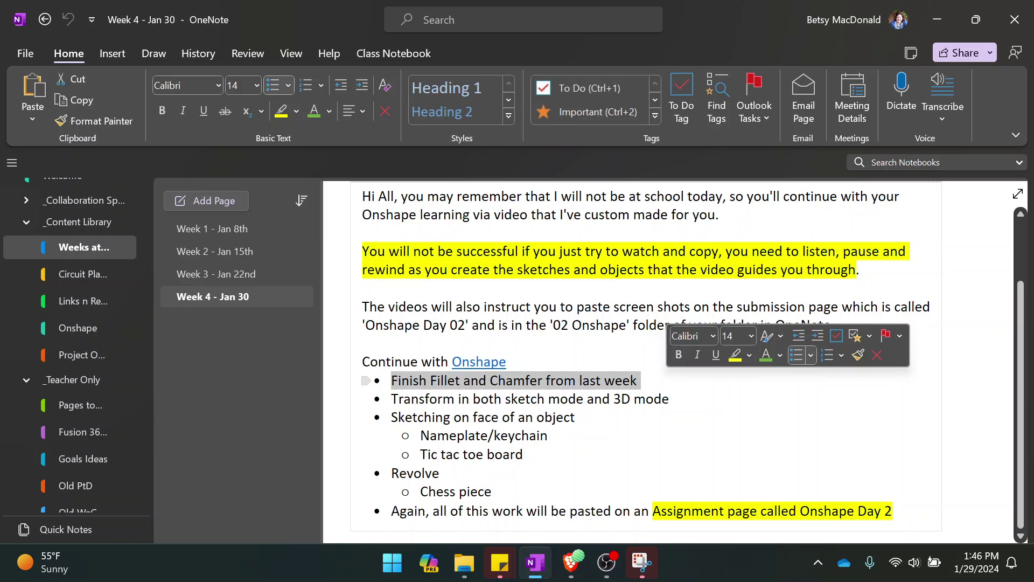
scroll(646, 356, "down", 3)
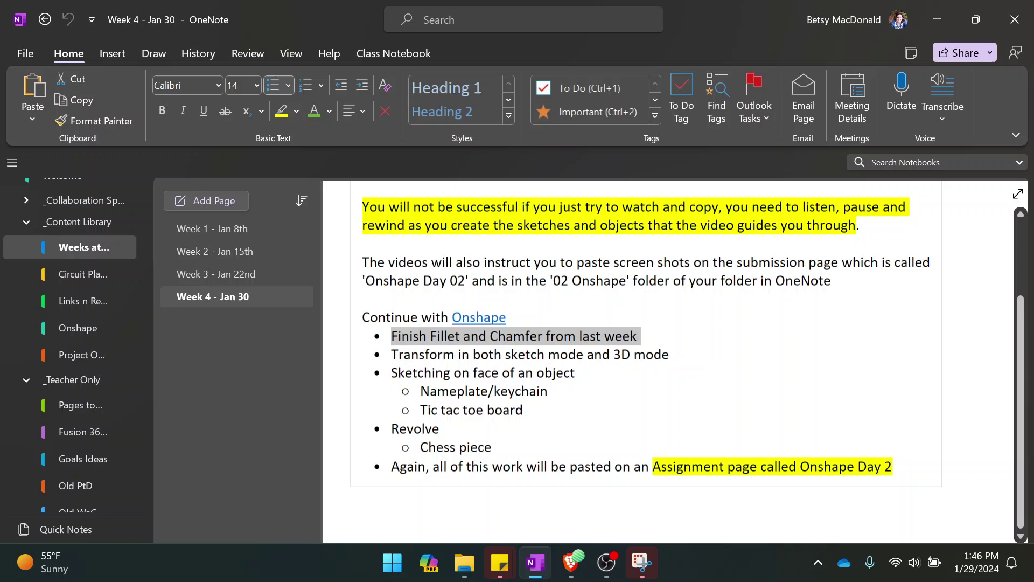
left_click_drag(391, 311, 672, 311)
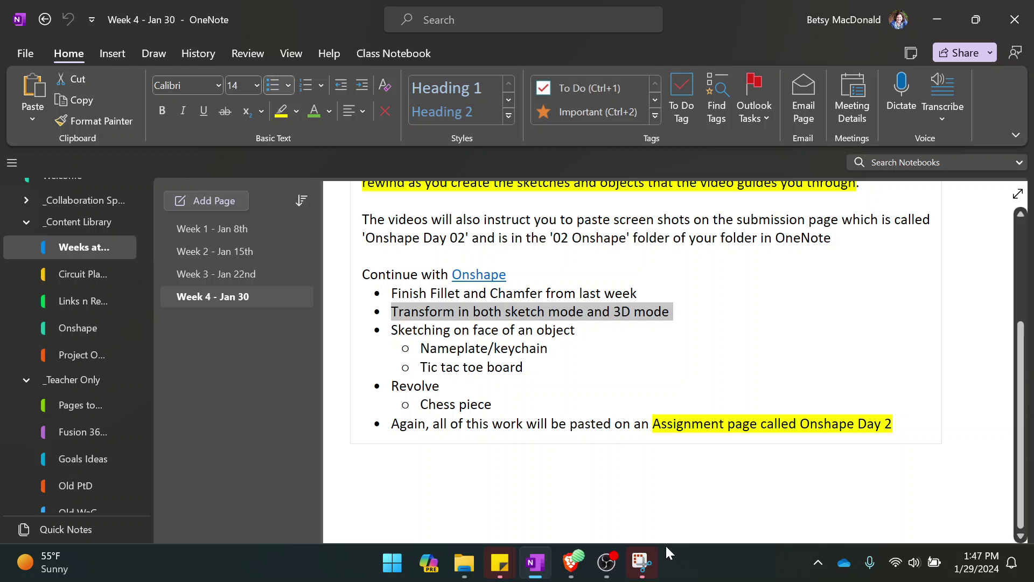
Switch to the Jan30 part studio, view both parts from the front, and select Part 1
left_click(573, 565)
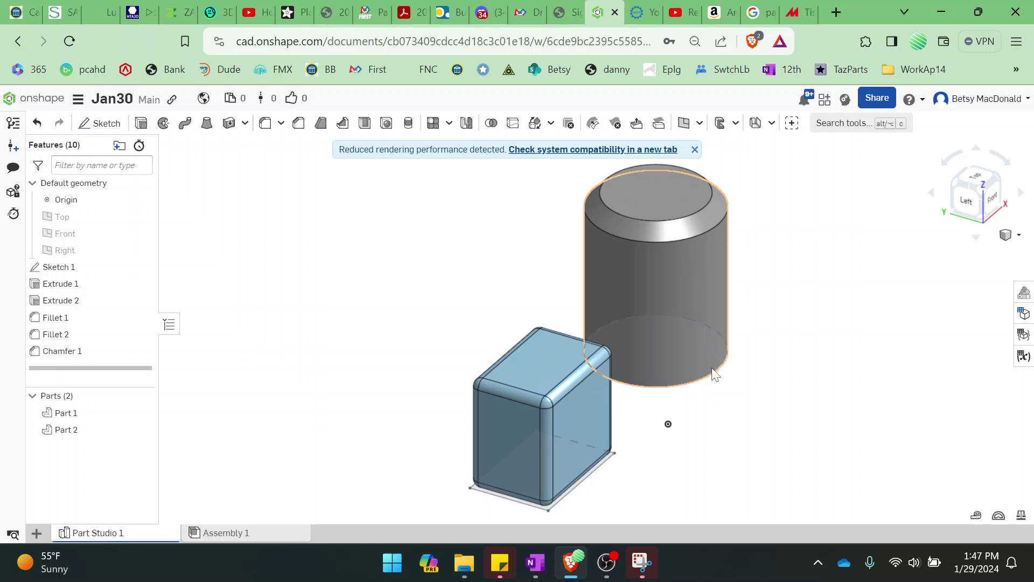
left_click(990, 212)
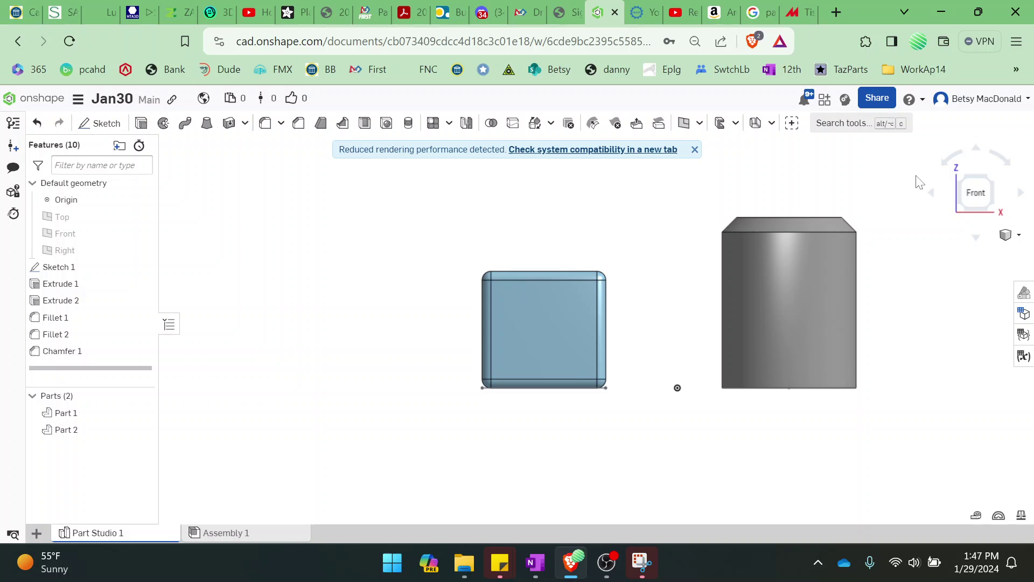
left_click_drag(973, 187, 974, 208)
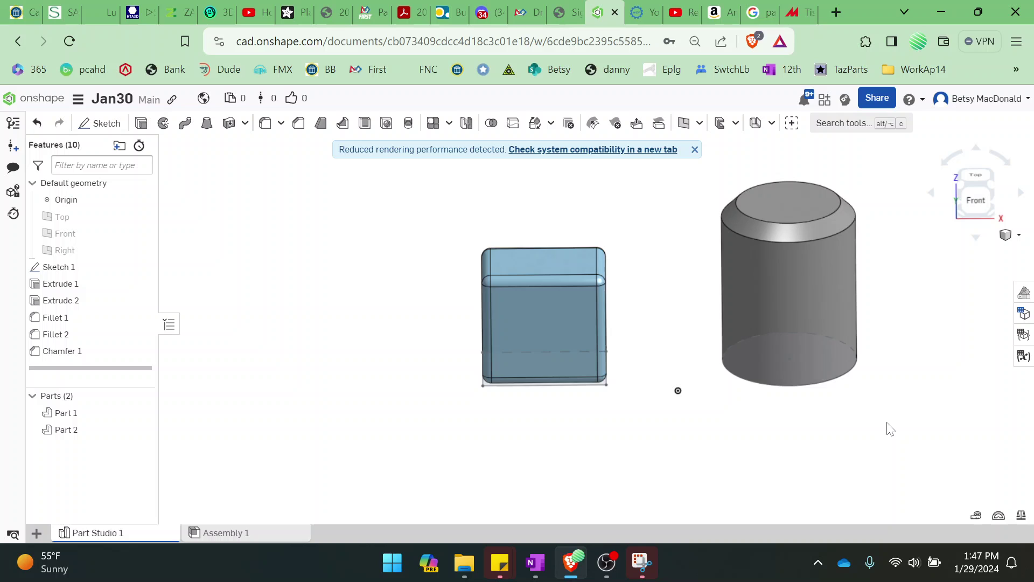
middle_click_drag(900, 418, 770, 437)
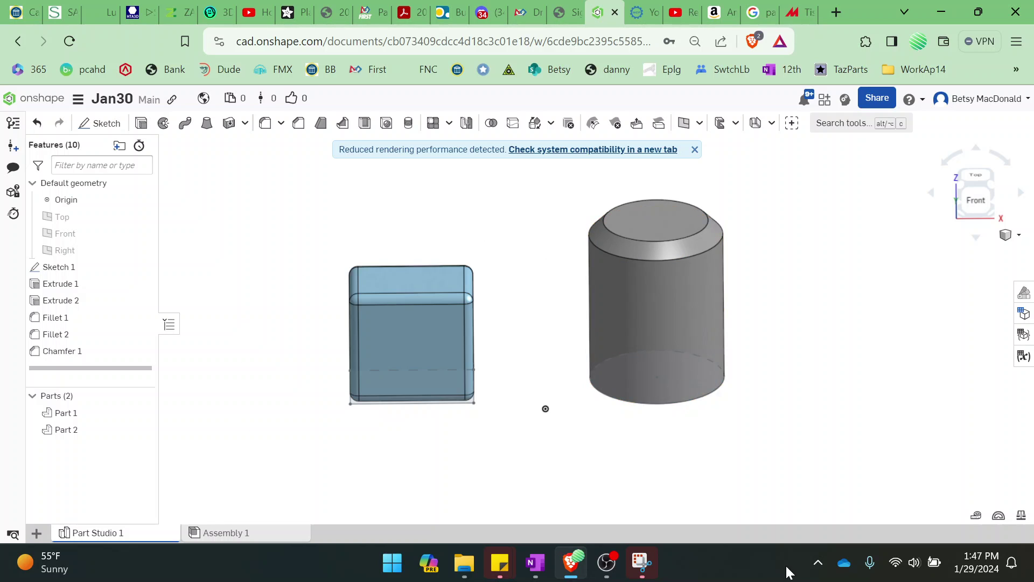
left_click(659, 318)
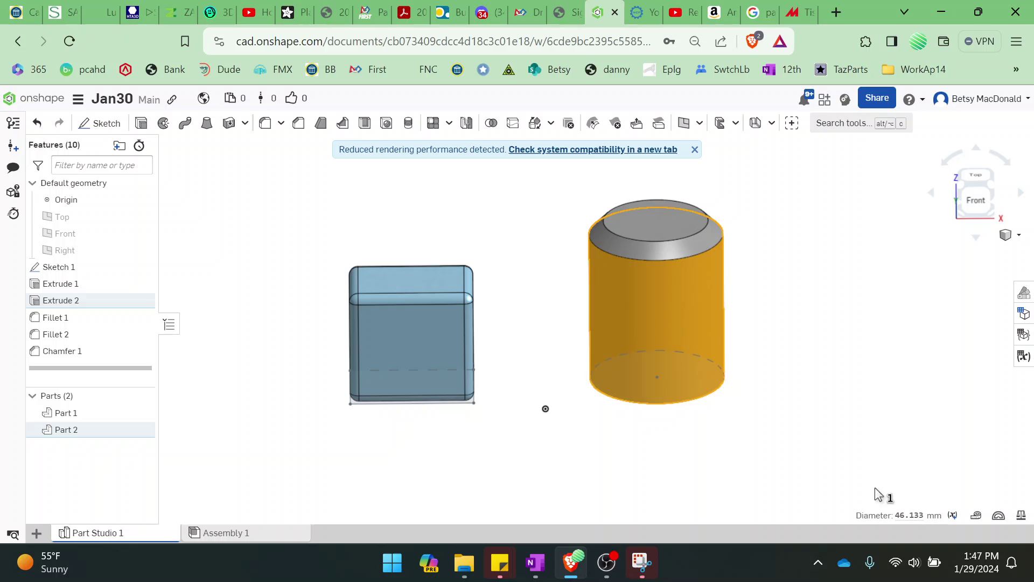
left_click(843, 463)
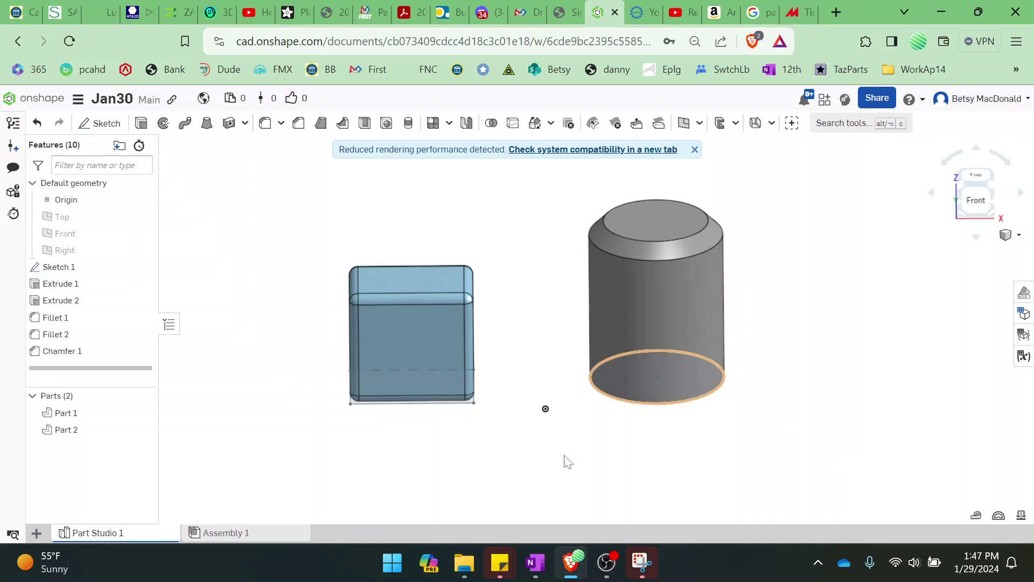
left_click(76, 413)
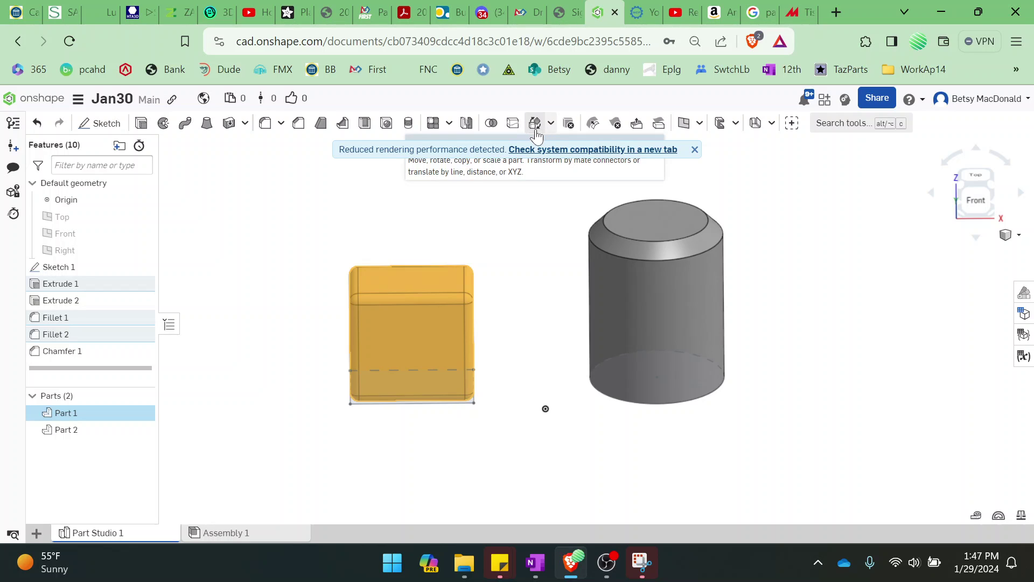
Close the rendering performance banner and reselect the box, Part 1
left_click(695, 149)
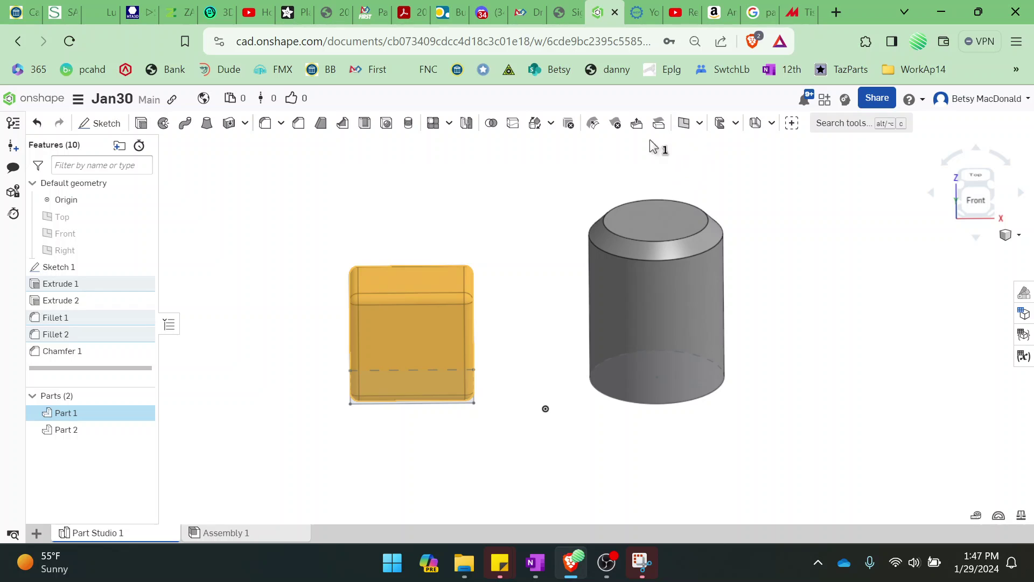
left_click(551, 125)
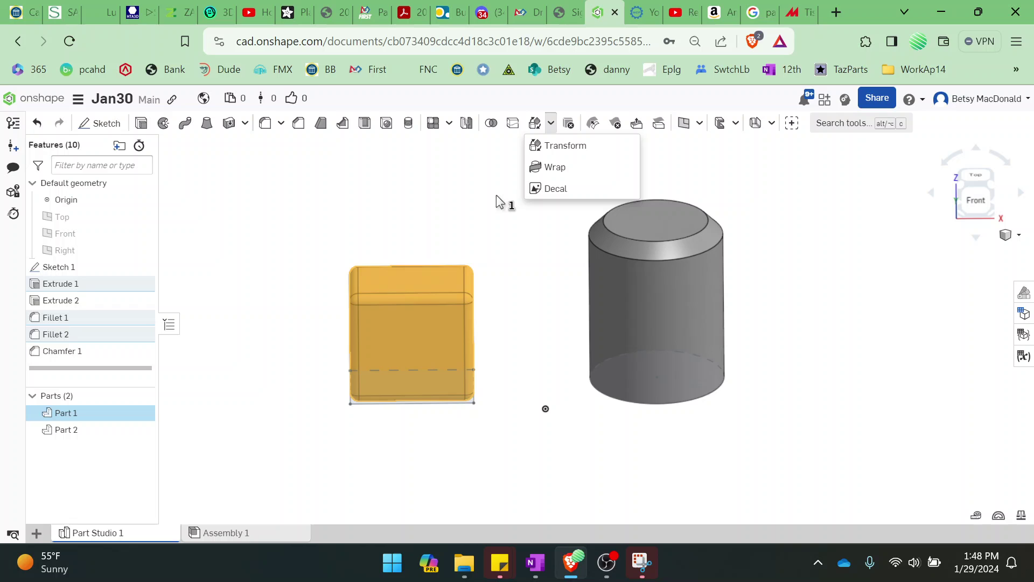
left_click(516, 171)
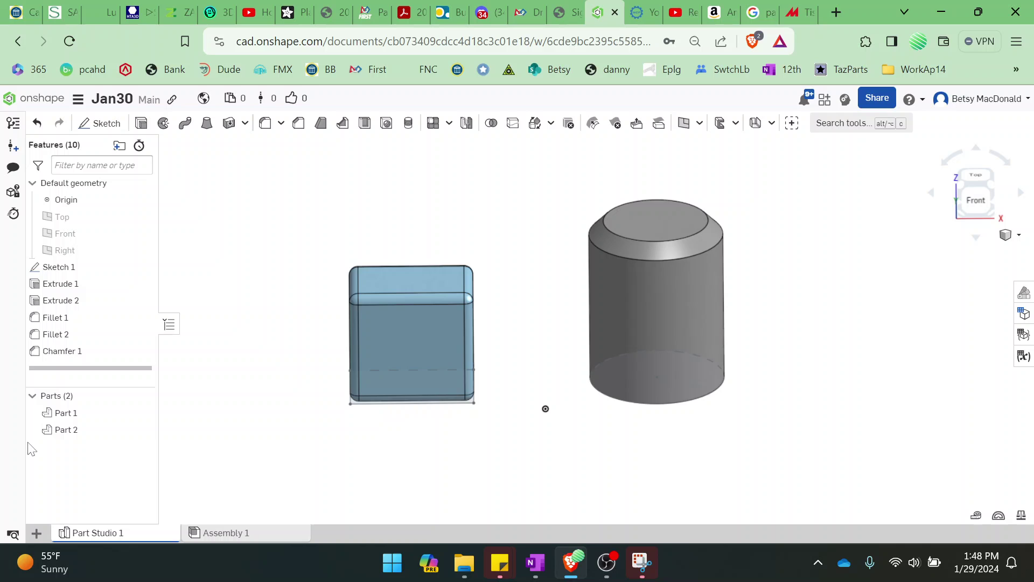
left_click(60, 431)
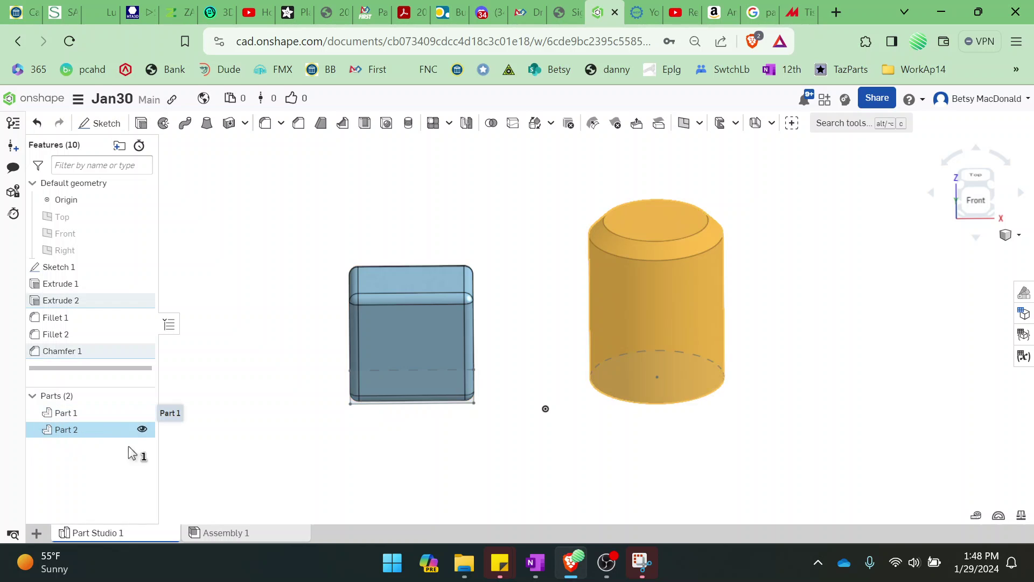
left_click(293, 449)
left_click(66, 412)
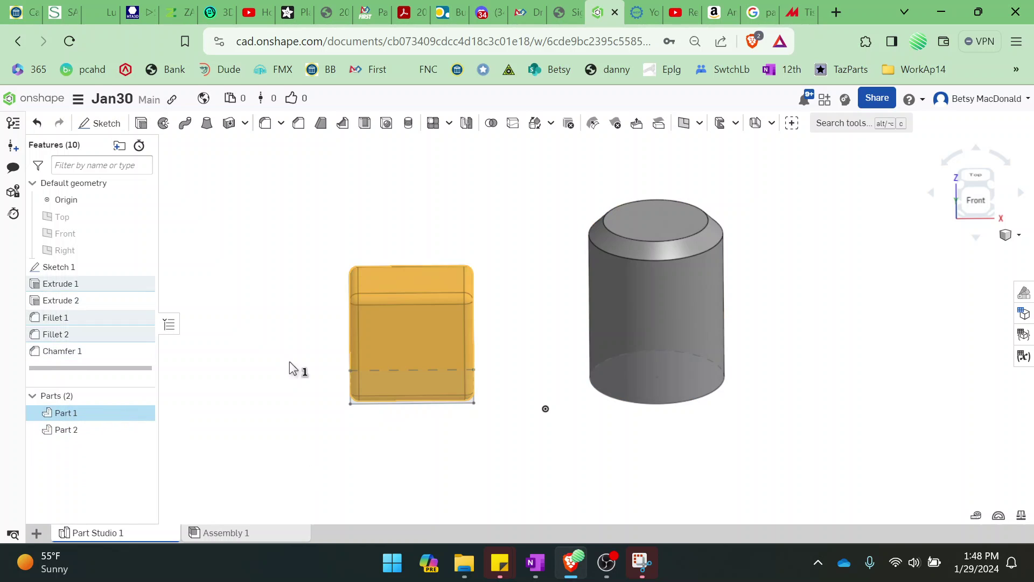
Start a Transform on Part 1 with its type set to Translate by XYZ
left_click(535, 124)
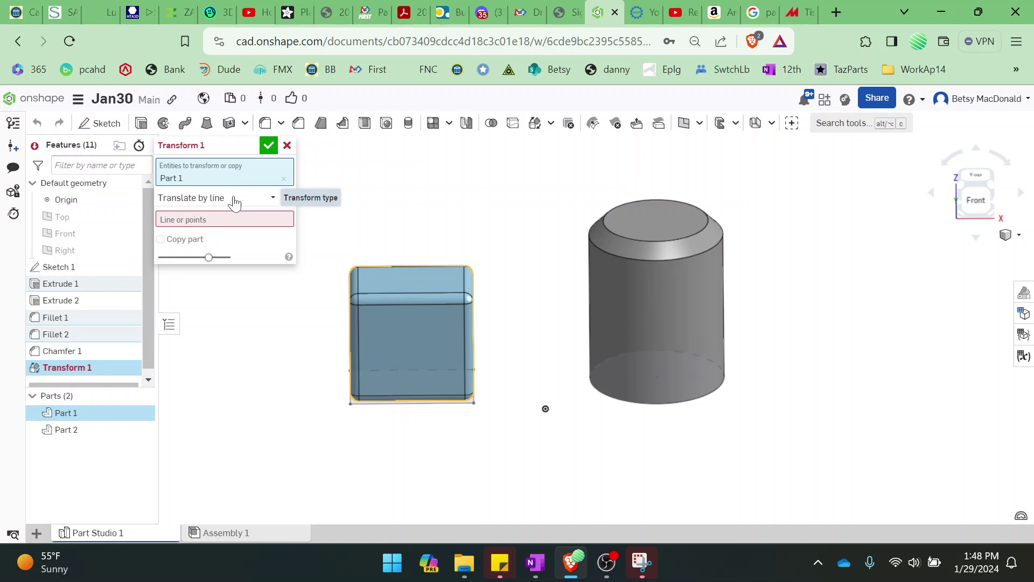
left_click(231, 204)
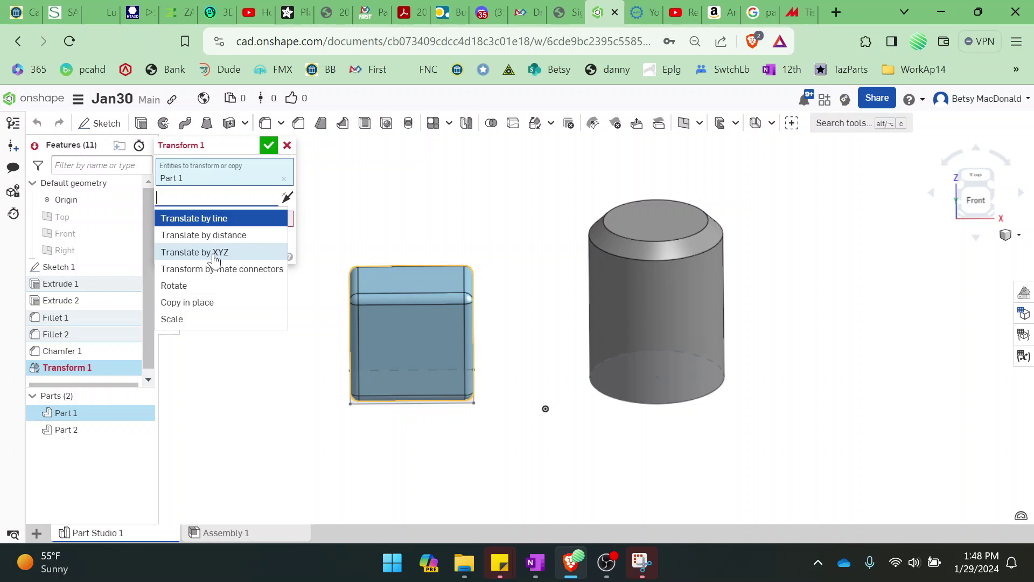
left_click(214, 253)
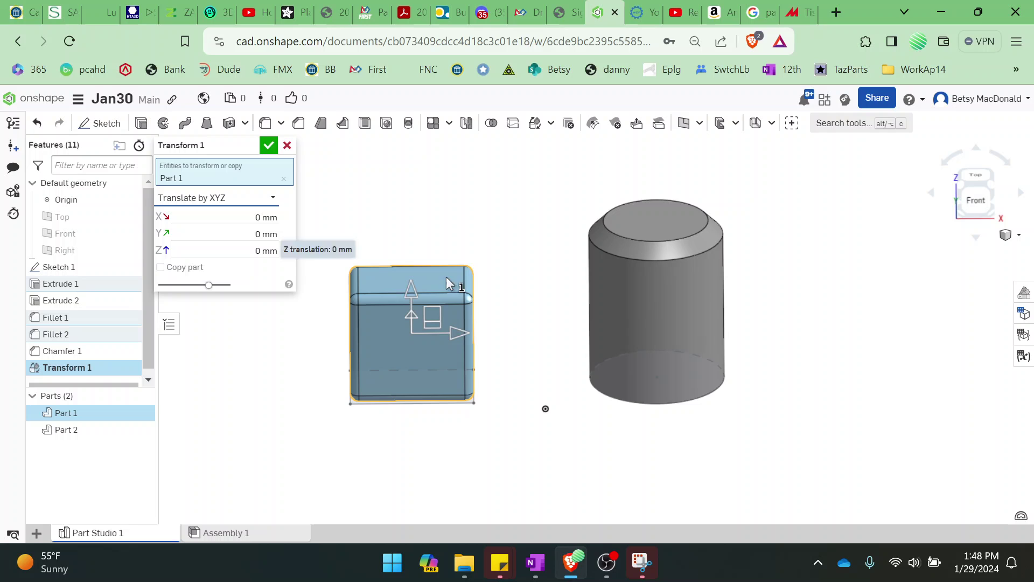
Drag Part 1 to offsets X -21.3, Y 124.4, Z -4.9 mm and accept Transform 1
left_click_drag(984, 199, 1016, 161)
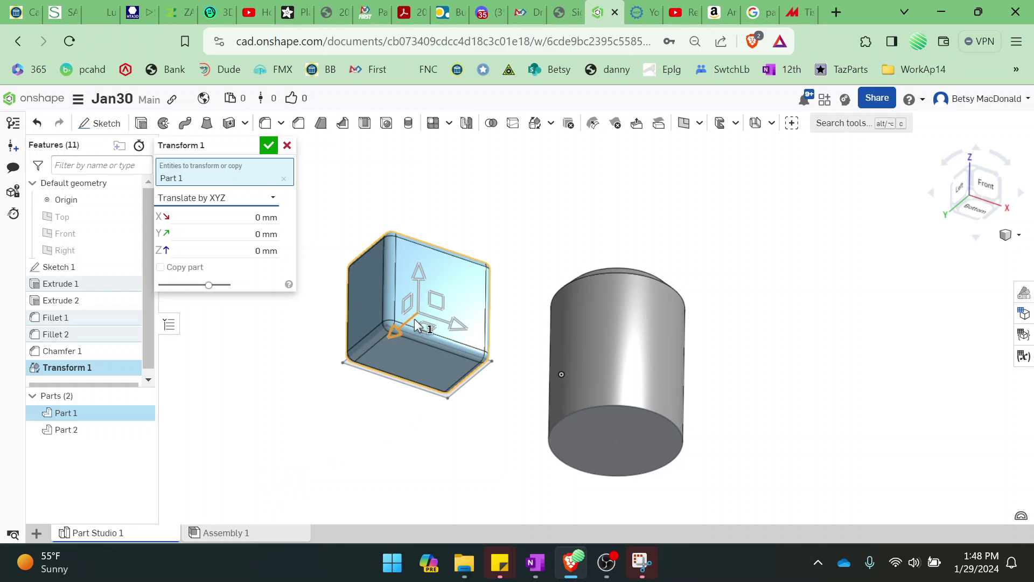
left_click_drag(424, 325, 294, 432)
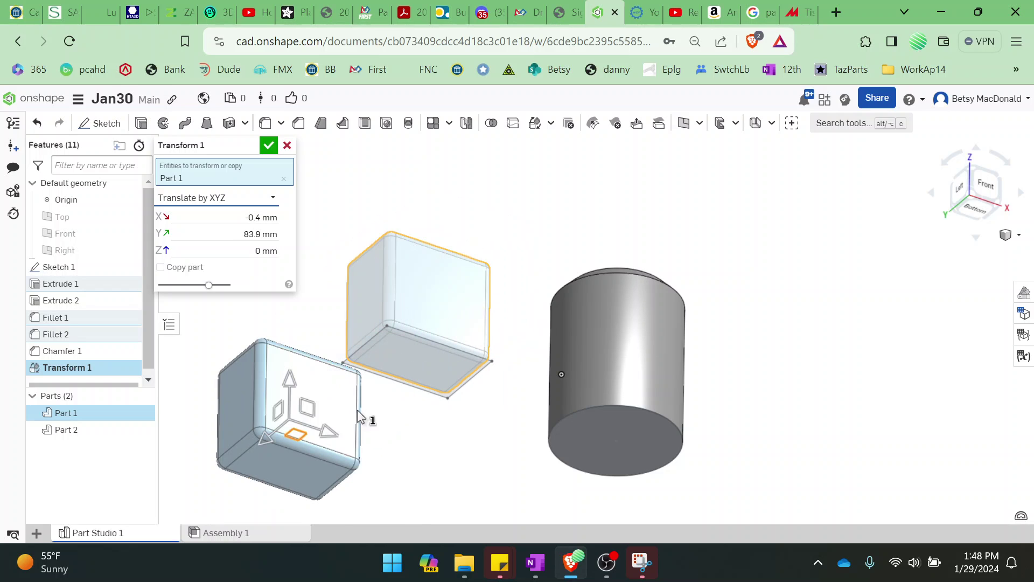
left_click(972, 178)
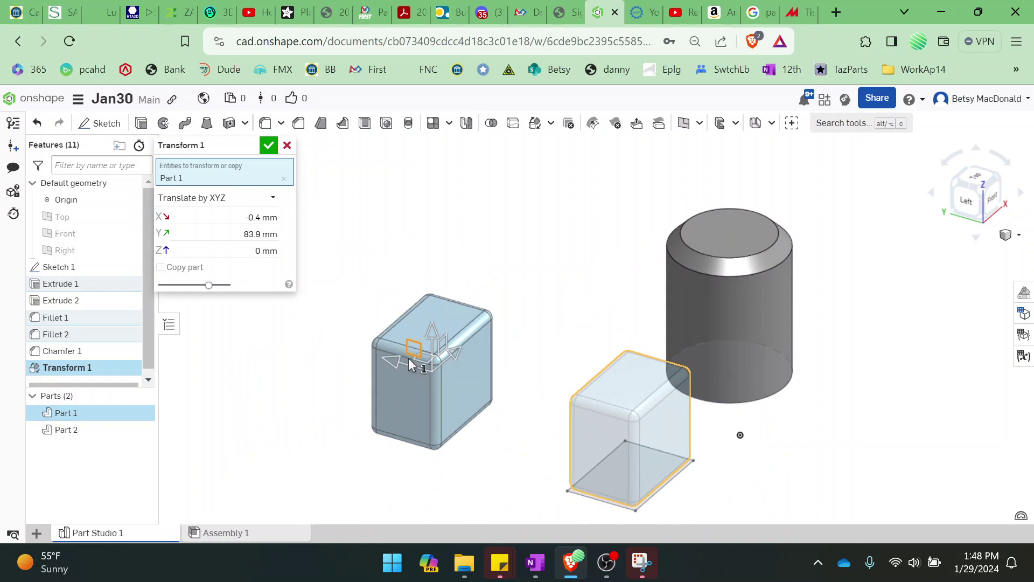
left_click_drag(383, 361, 293, 346)
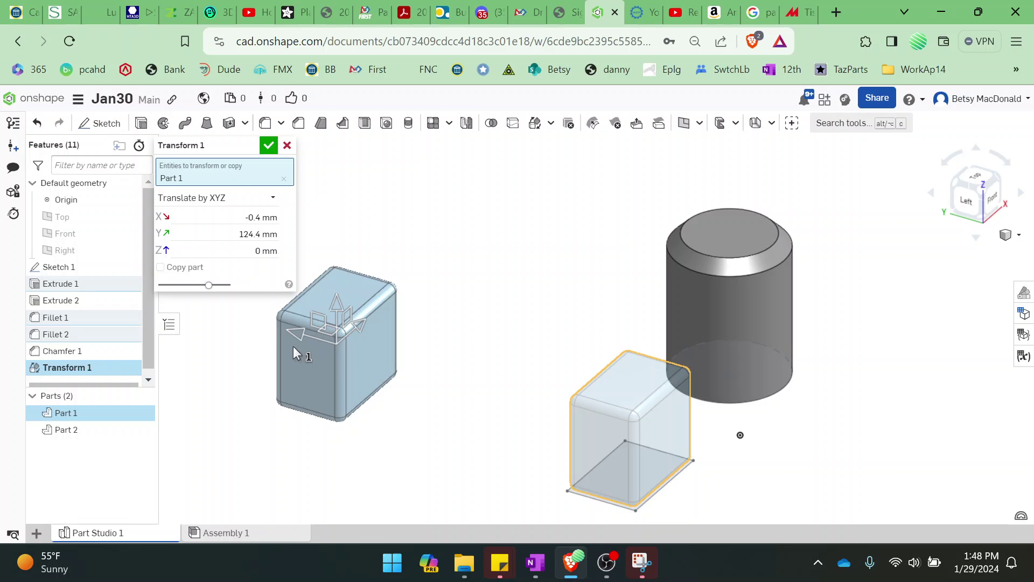
left_click_drag(366, 323, 425, 228)
left_click_drag(444, 185, 318, 342)
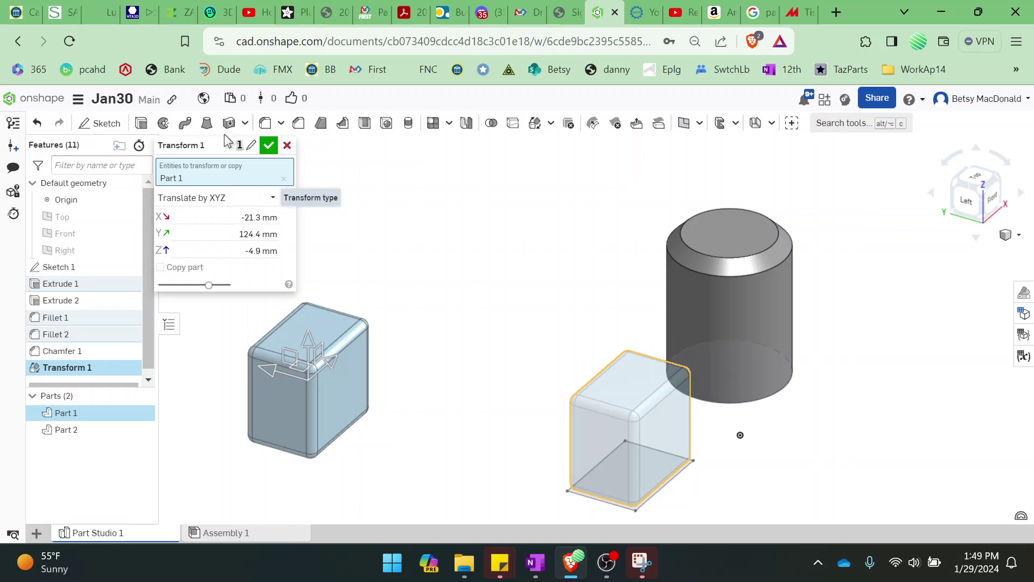
left_click(269, 146)
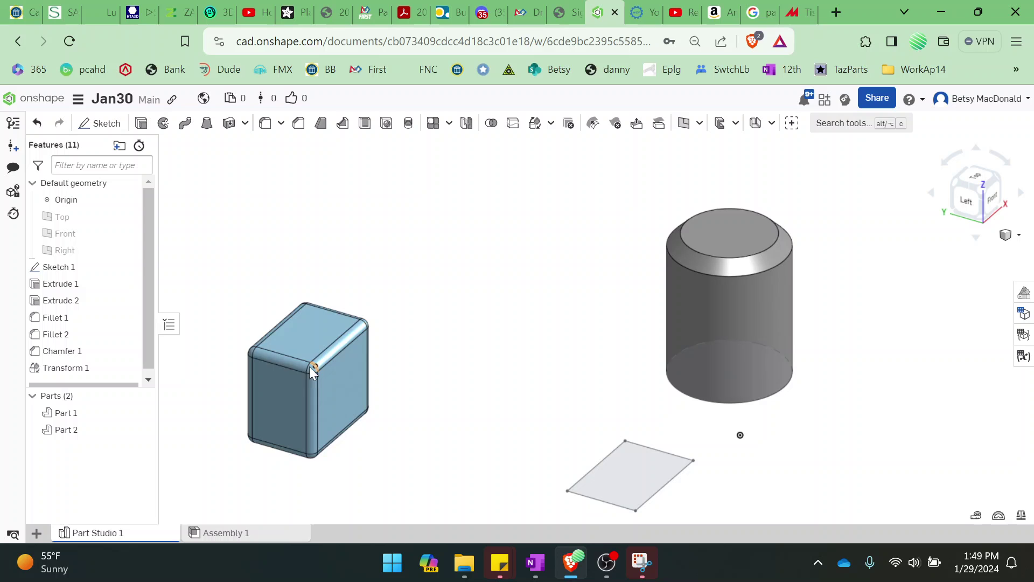
Translate the cylinder, Part 2, by X 25.5, Y 56.9, Z 13.4 mm as Transform 2
left_click(69, 431)
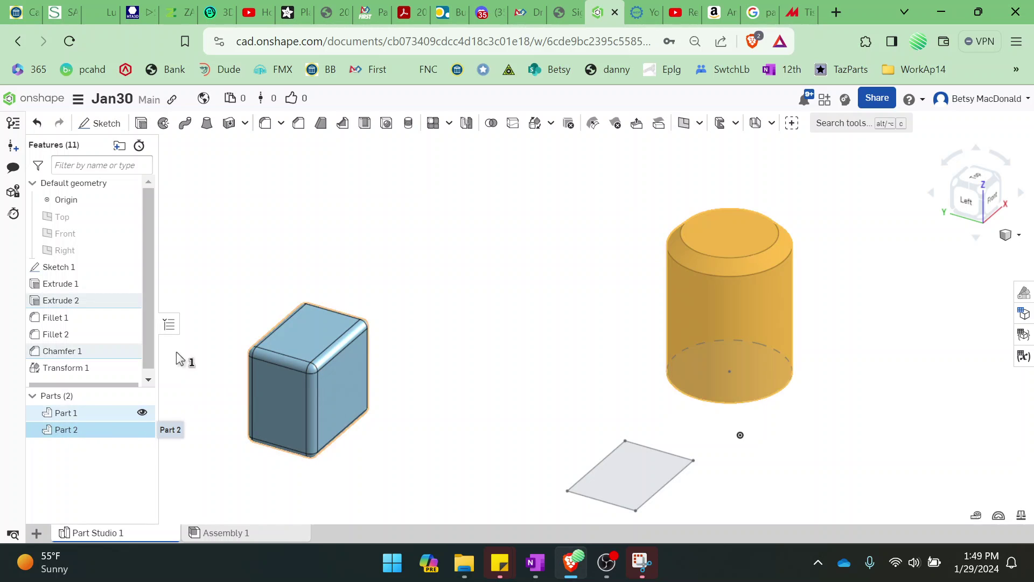
left_click(535, 124)
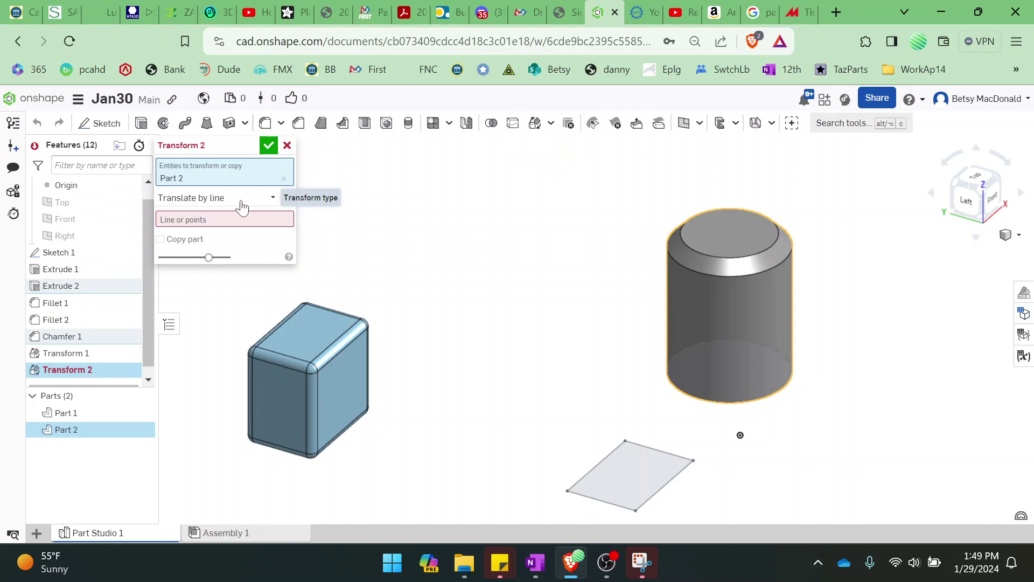
left_click(272, 197)
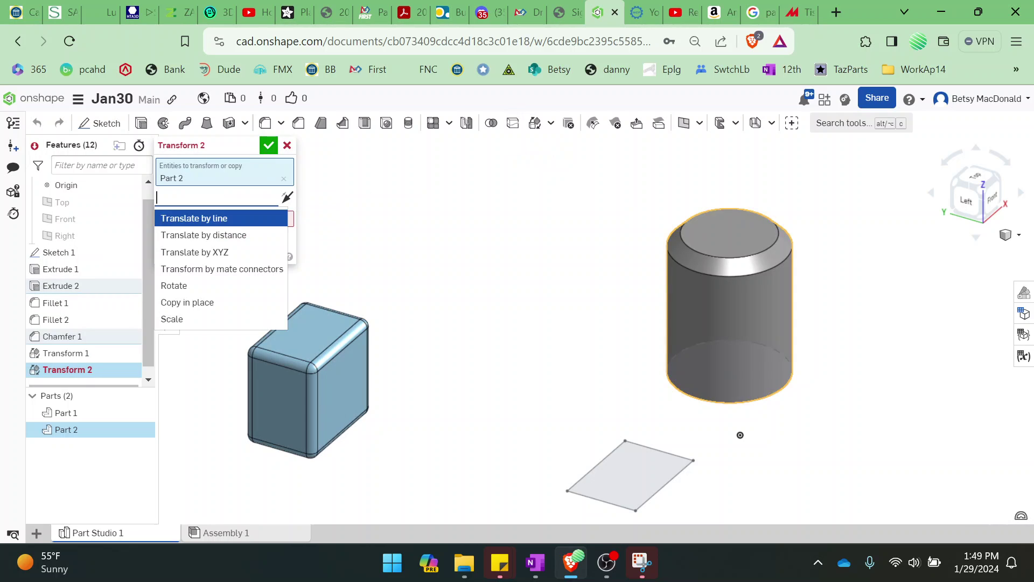
left_click(227, 252)
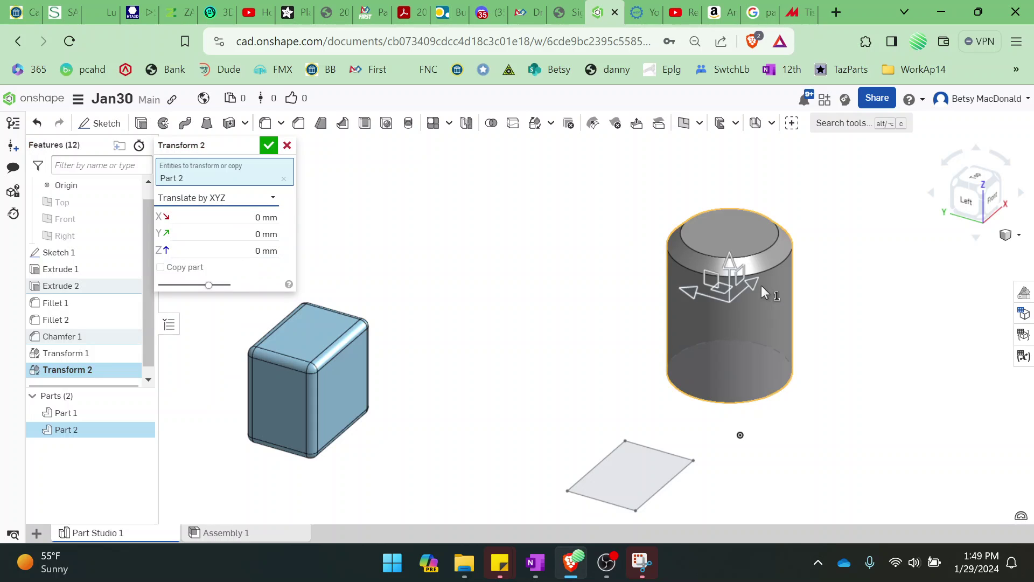
left_click_drag(756, 283, 763, 192)
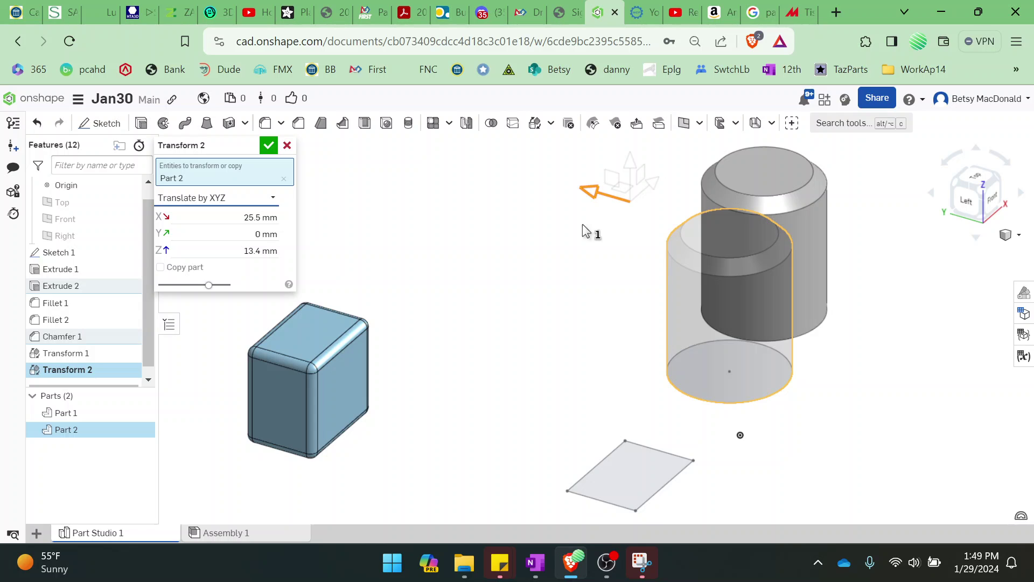
left_click_drag(586, 231, 740, 415)
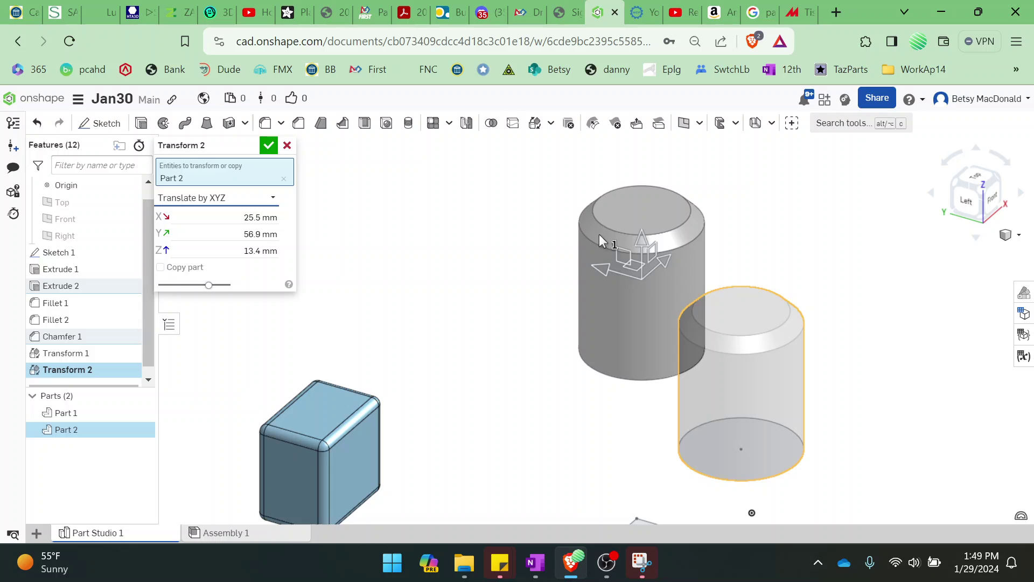
key("Return")
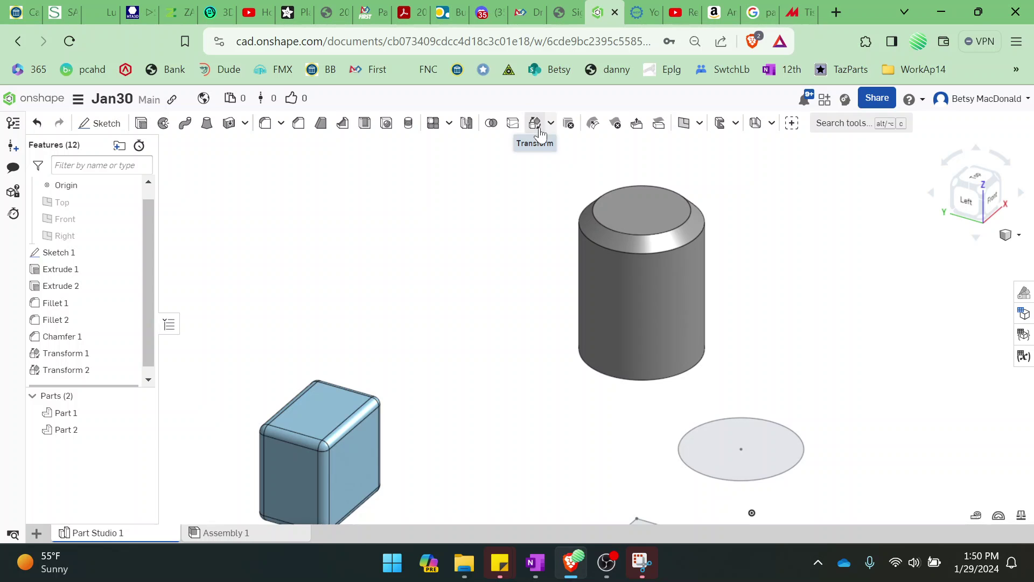
Start a Rotate transform on the cylinder, Part 2, and show the Top, Front and Right planes
left_click(68, 433)
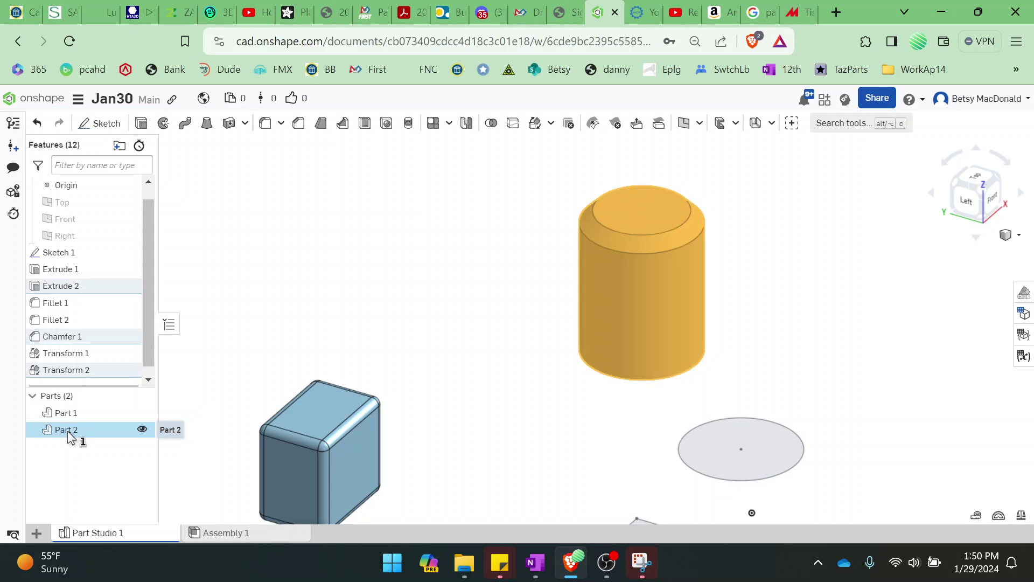
left_click(535, 129)
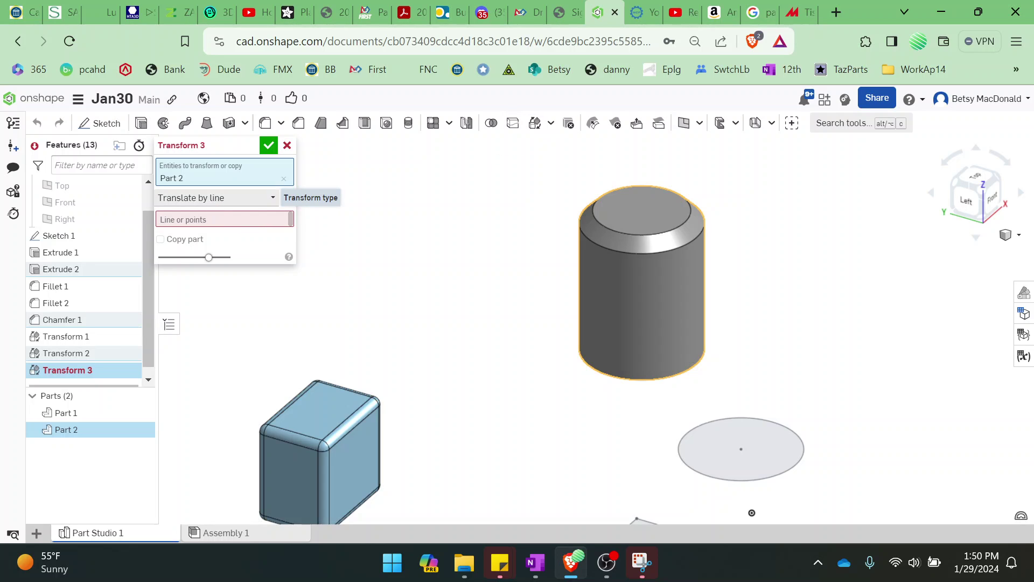
left_click(274, 197)
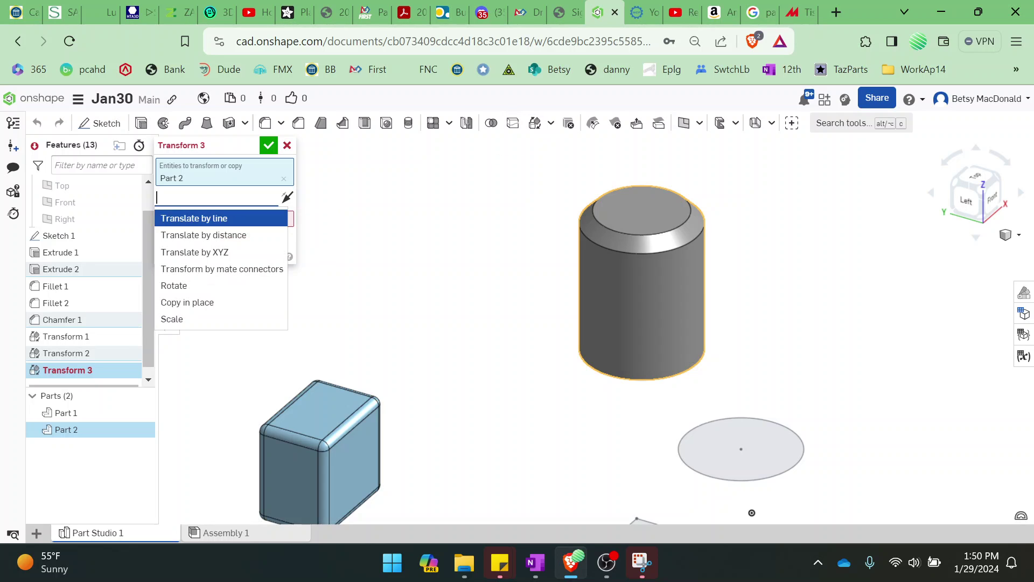
left_click(175, 286)
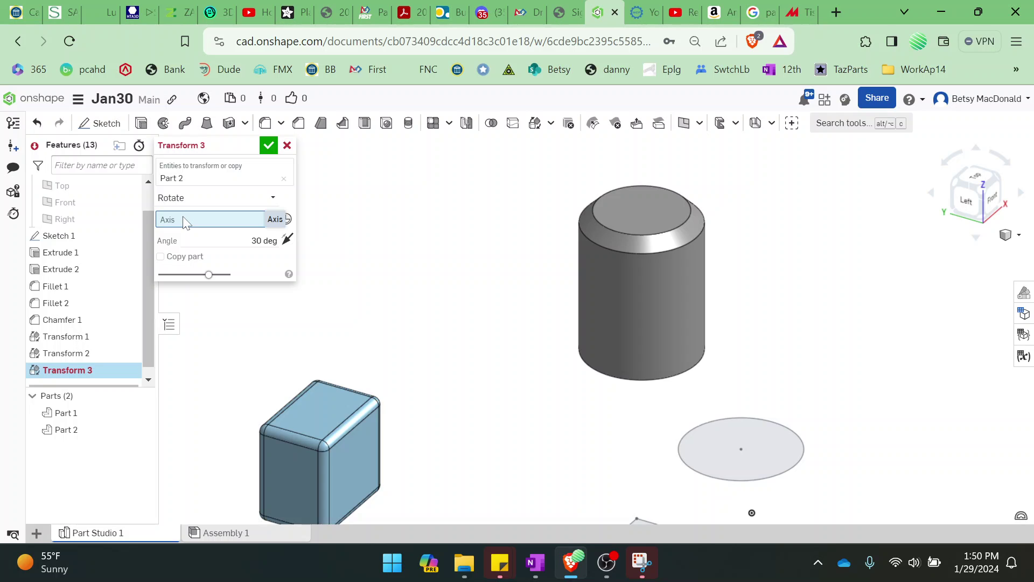
key("p")
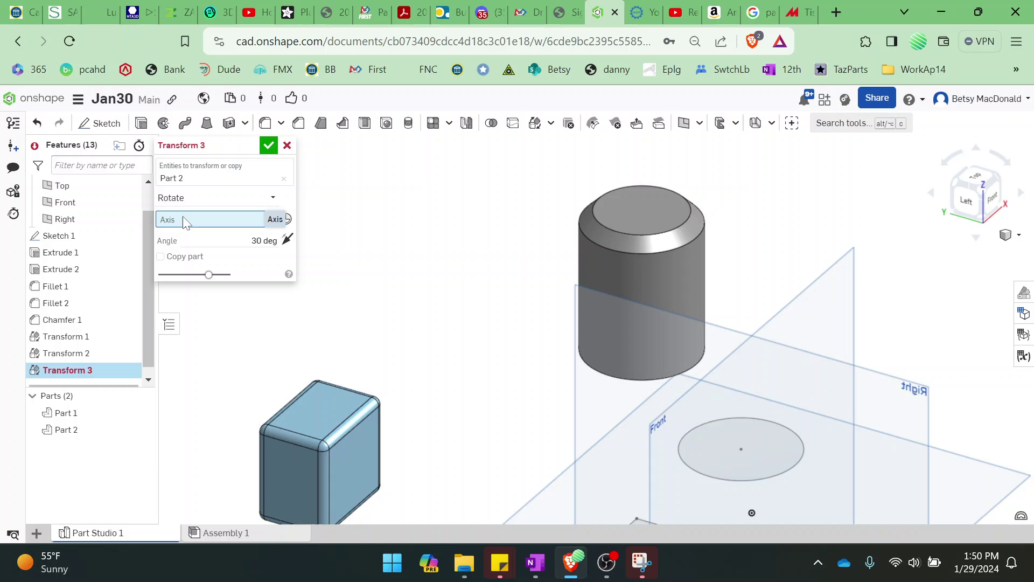
left_click(274, 201)
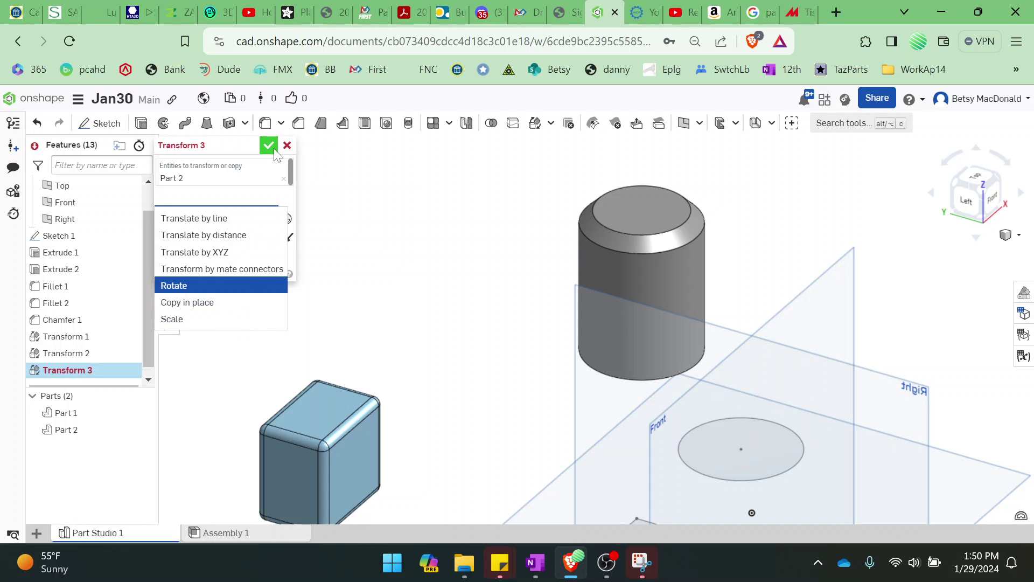
Switch Transform 3 from Scale to Translate by XYZ at 0 mm and commit it
left_click(189, 323)
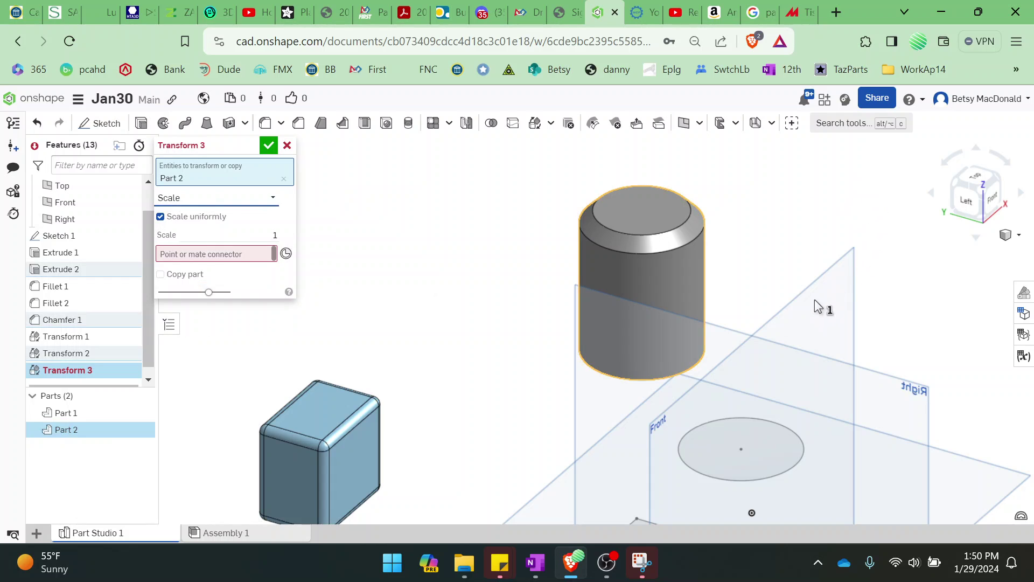
left_click(206, 258)
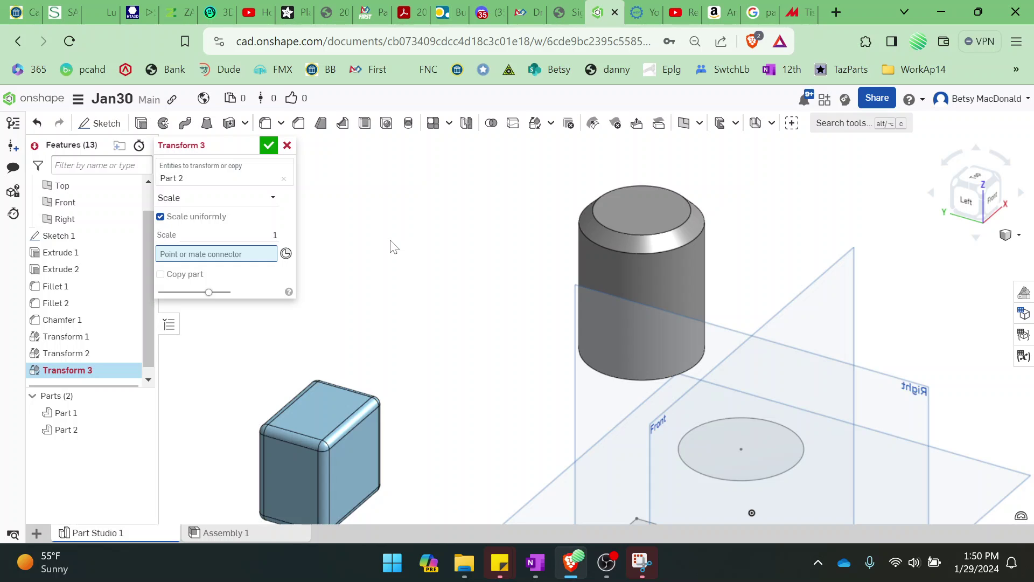
left_click(215, 170)
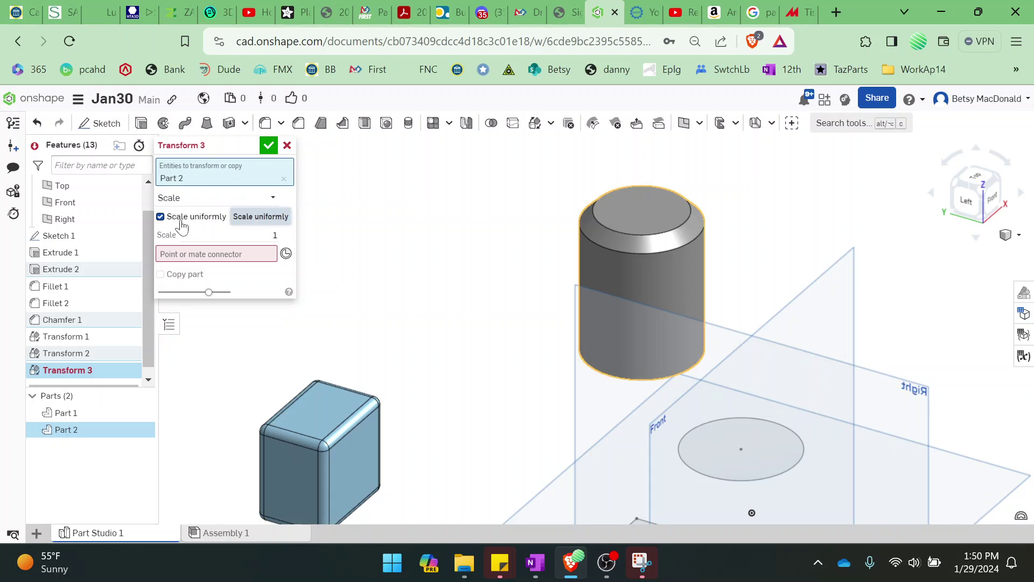
left_click(194, 200)
left_click(199, 253)
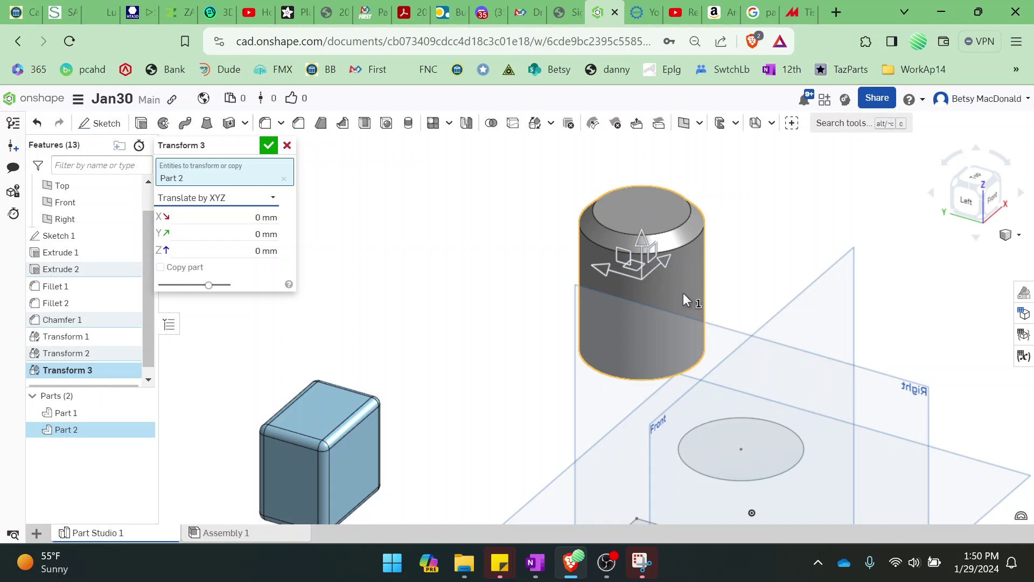
scroll(791, 290, "down", 3)
scroll(791, 290, "up", 3)
left_click(270, 146)
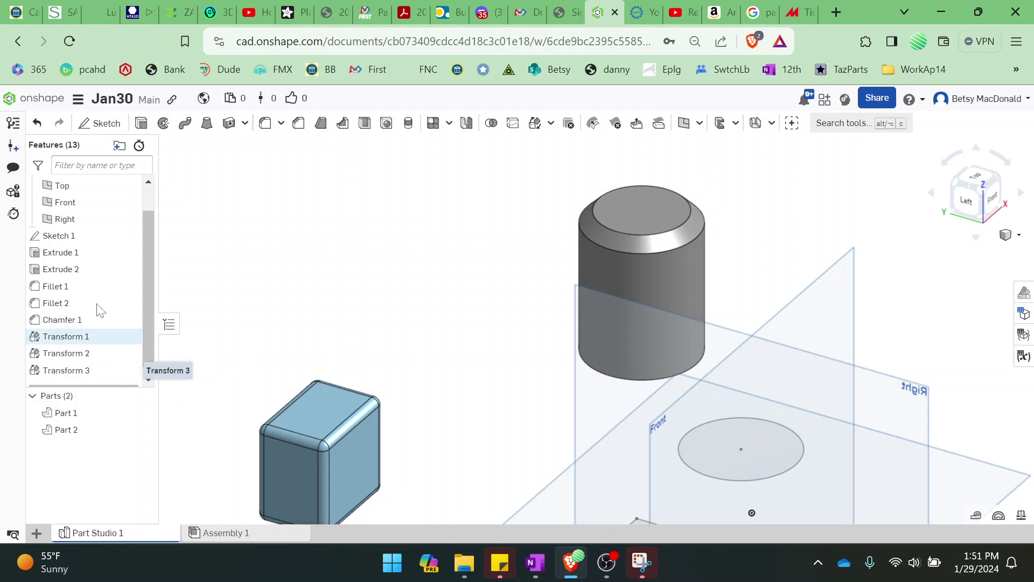
Edit Sketch 1, viewing it straight down from the Top
double_click(59, 237)
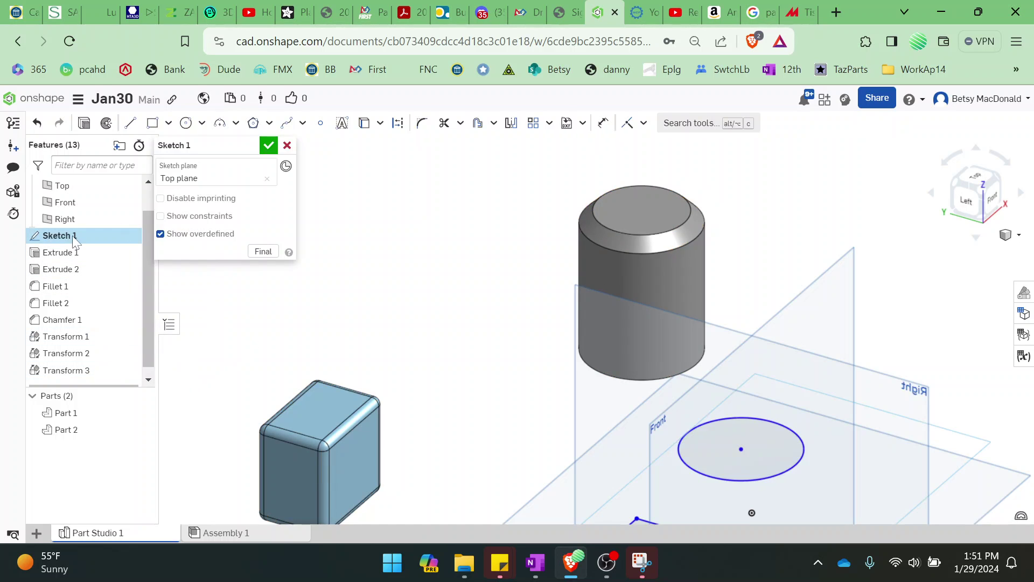
scroll(836, 400, "down", 3)
scroll(835, 400, "up", 6)
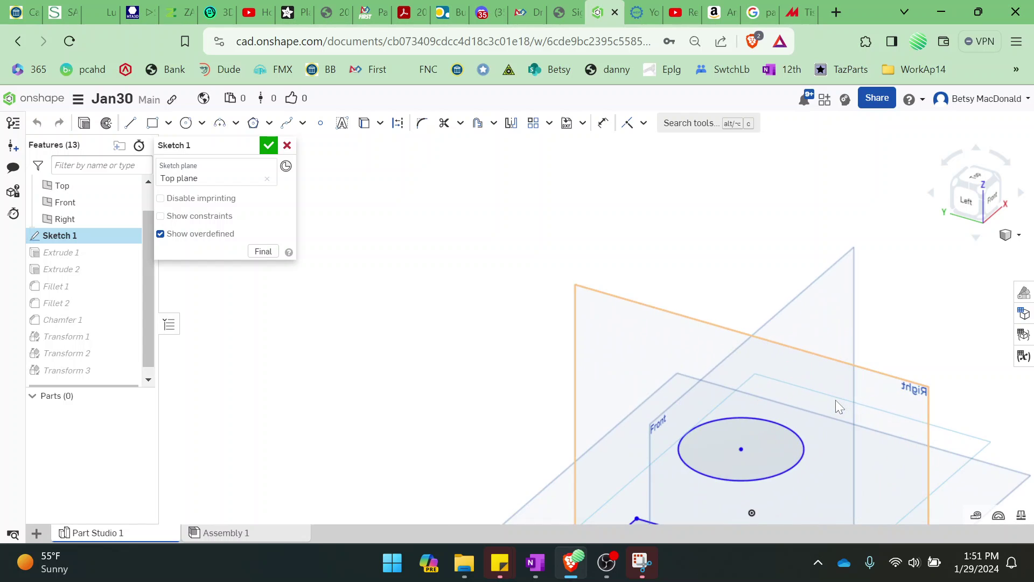
left_click(972, 176)
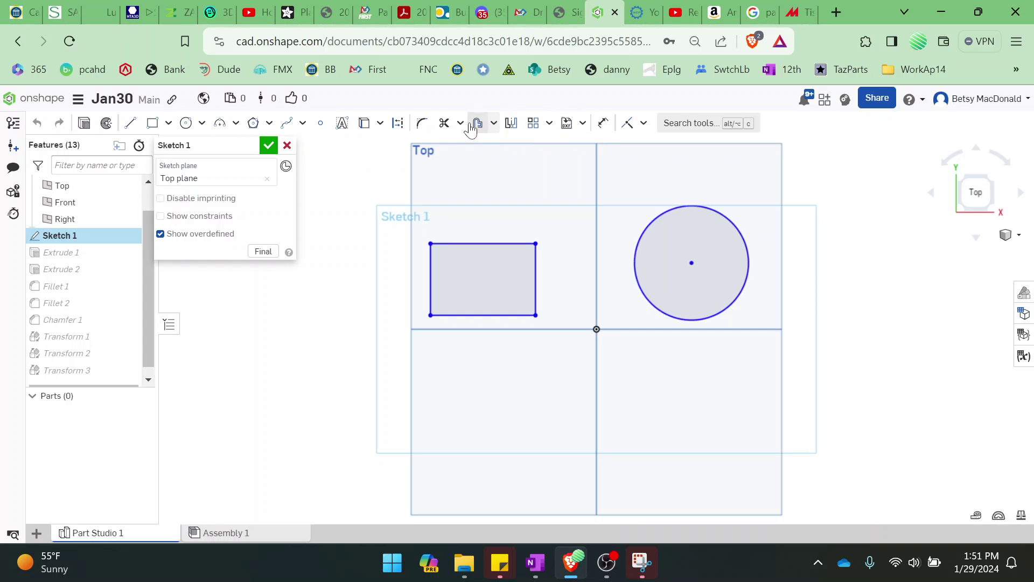
left_click(550, 124)
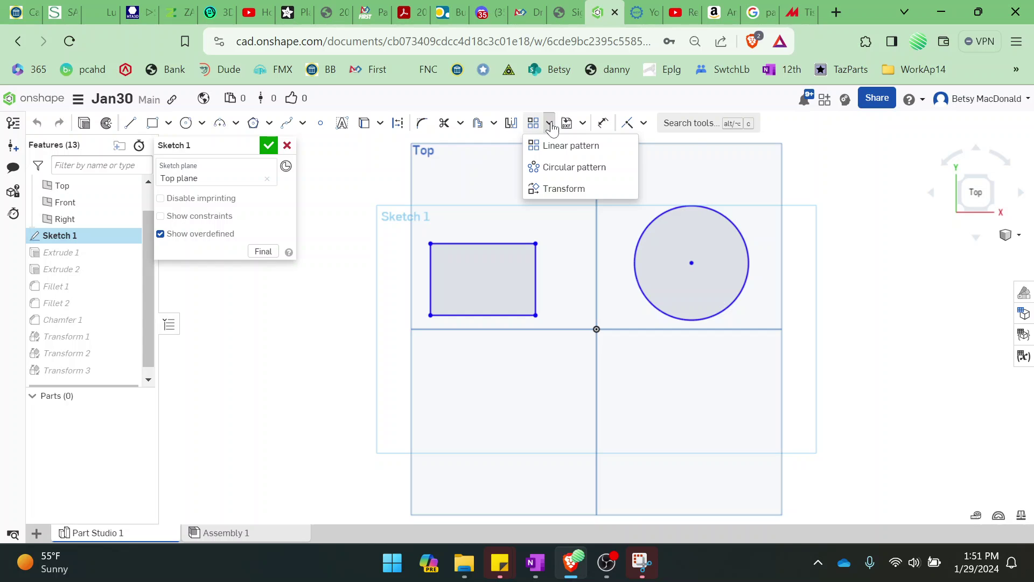
Rotate the sketch rectangle about 40 degrees and shift it toward the origin
left_click(563, 189)
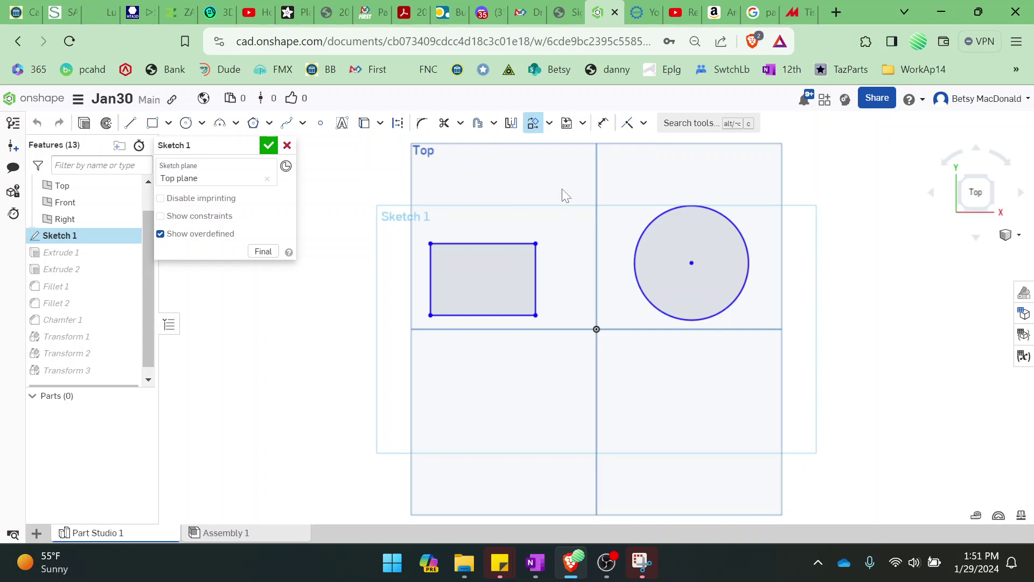
left_click_drag(414, 231, 576, 365)
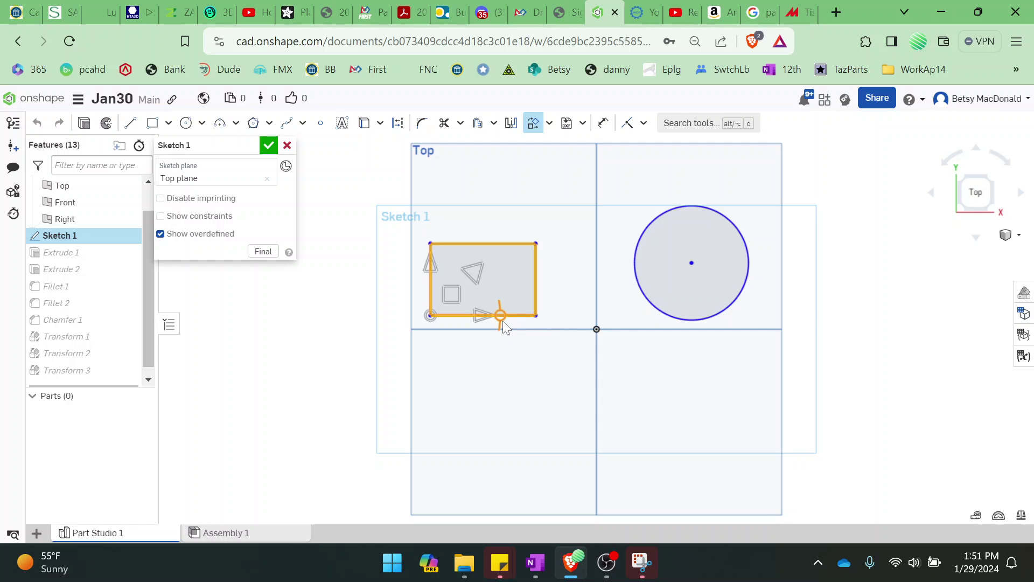
left_click_drag(503, 321, 477, 363)
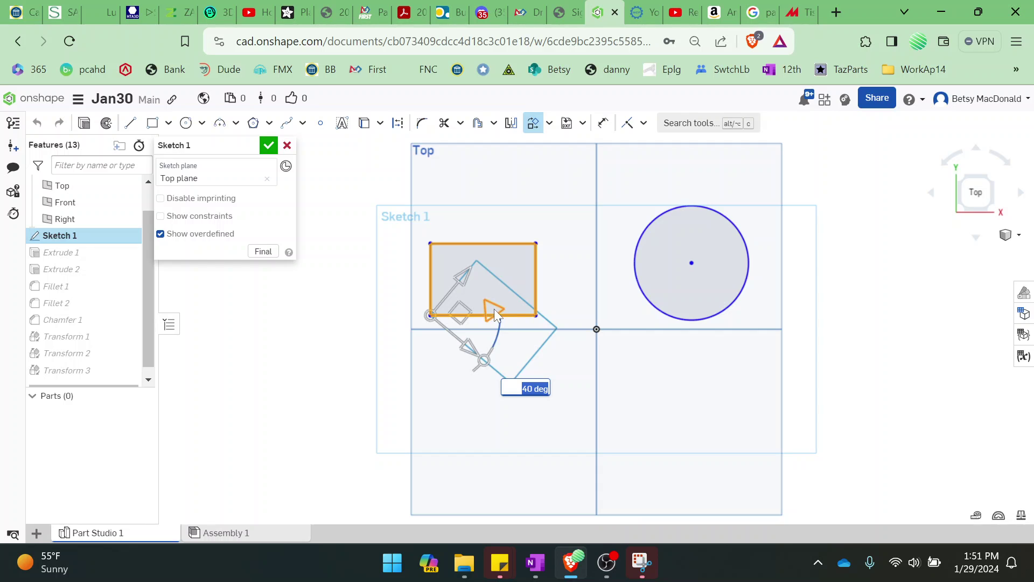
mouse_move(494, 309)
left_mouse_down()
mouse_move(573, 313)
mouse_move(464, 329)
left_mouse_up()
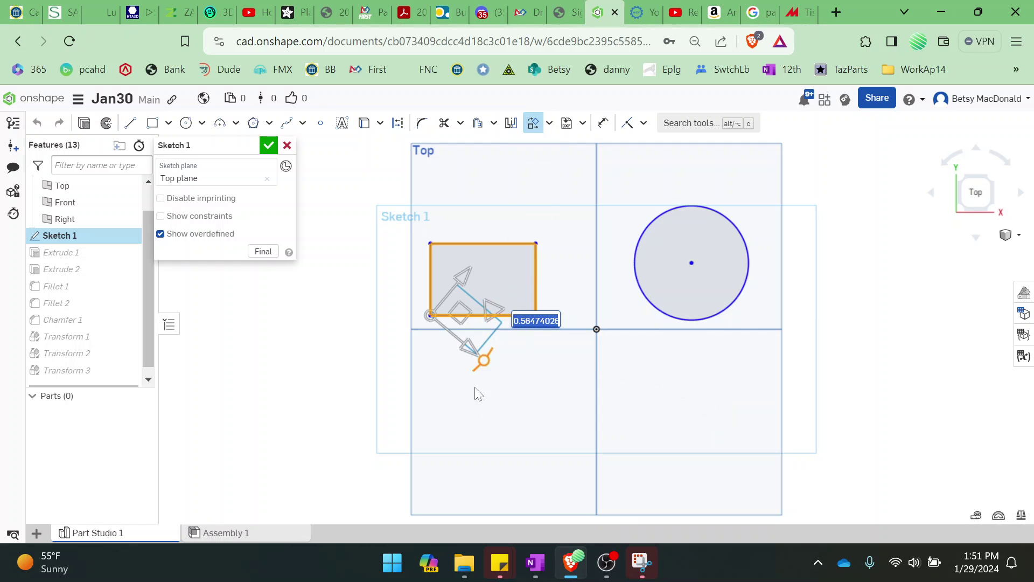
left_click(547, 355)
left_click(497, 211)
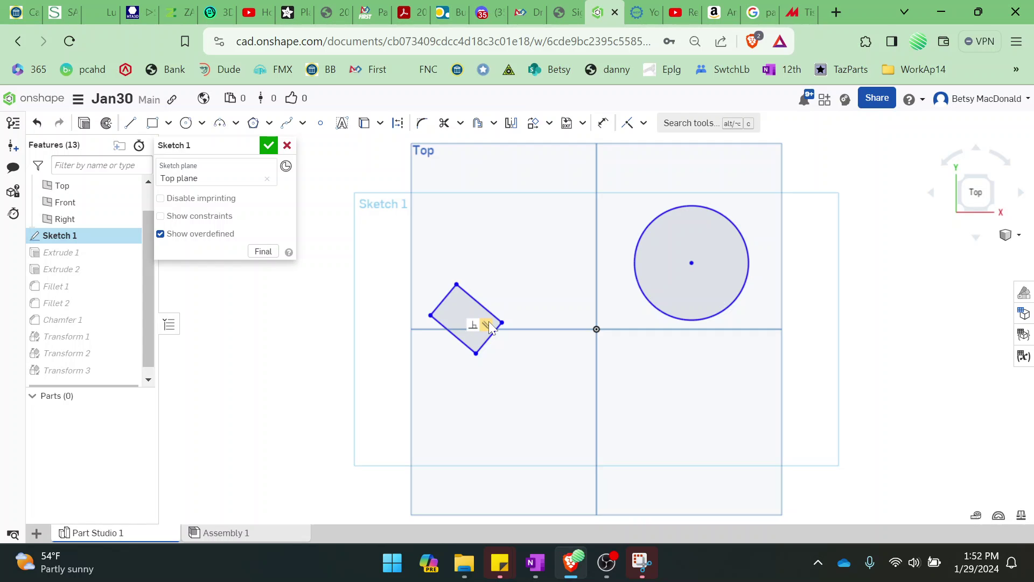
Accept Sketch 1 and return to an isometric view of the rebuilt parts
left_click(268, 145)
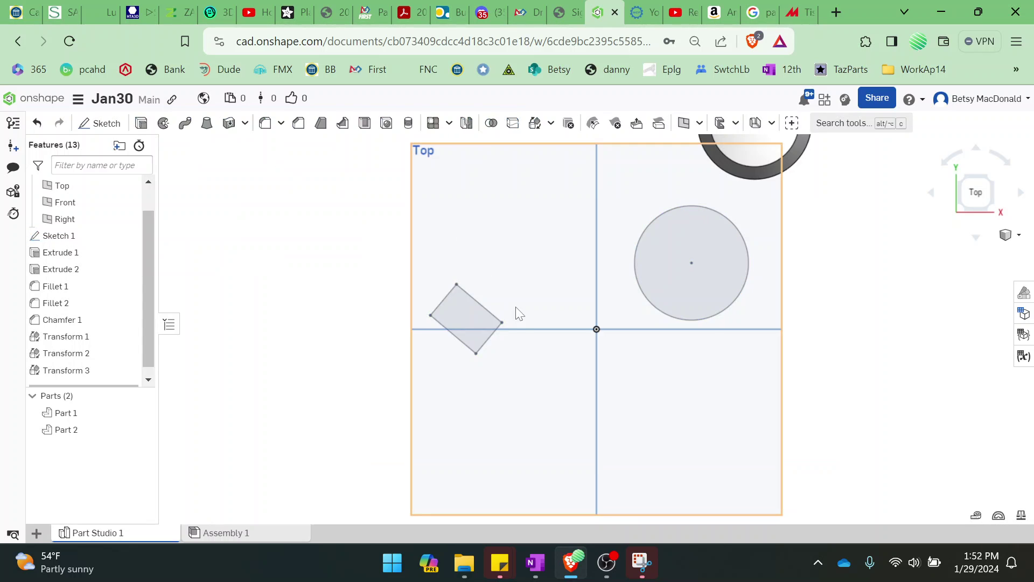
left_click(964, 213)
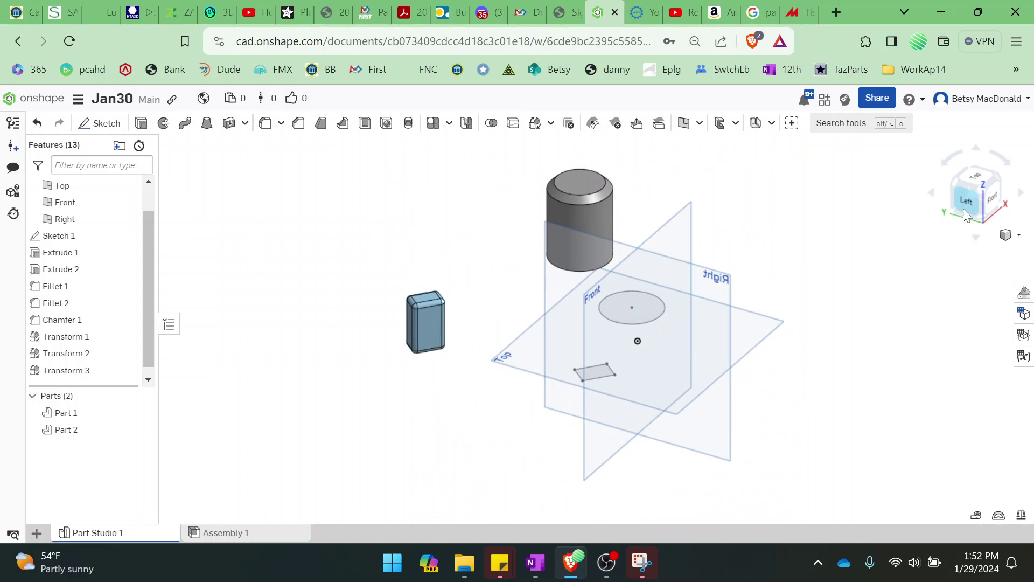